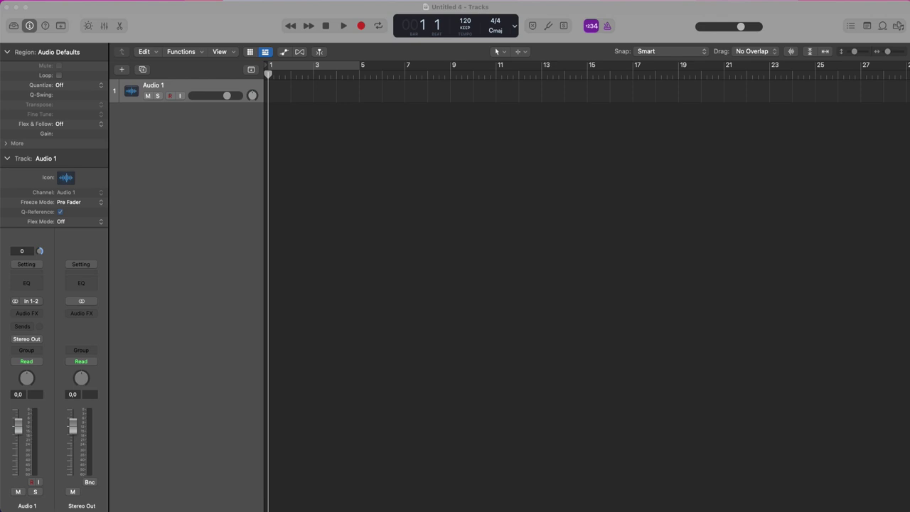
Step: Open the file browser and navigate through the bookmarks to the Drums fro sampling folder on the Desktop
left_click(687, 264)
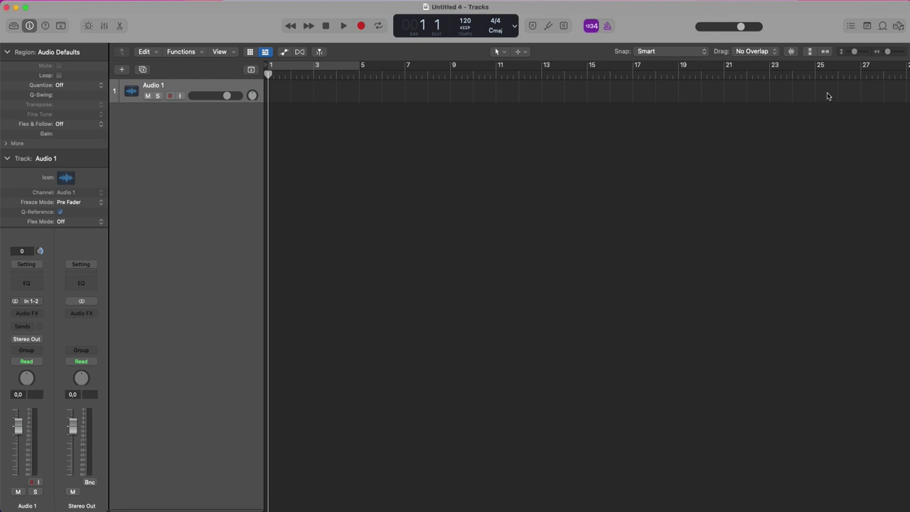
left_click(899, 25)
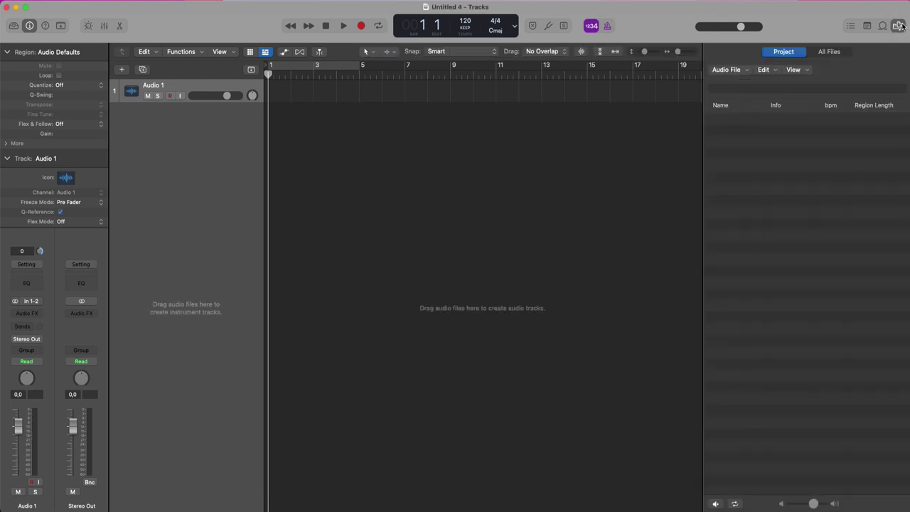
left_click(829, 51)
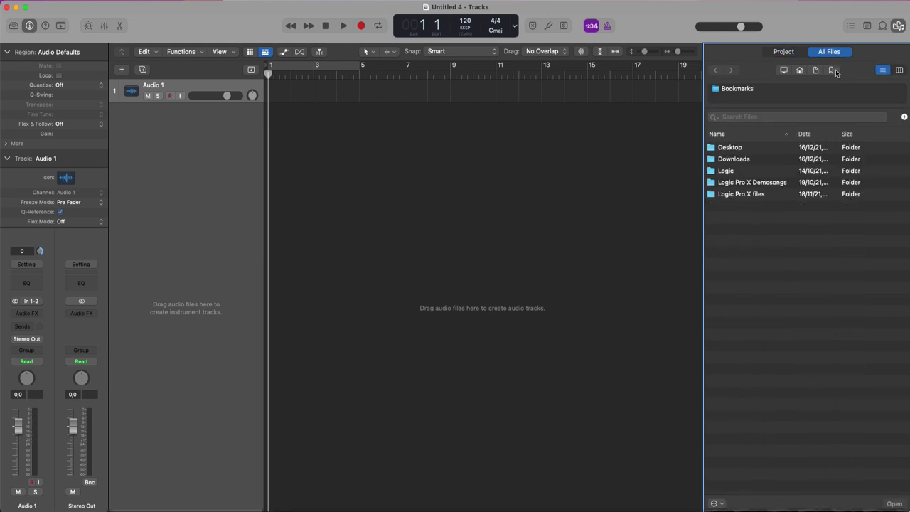
left_click(831, 70)
double_click(732, 147)
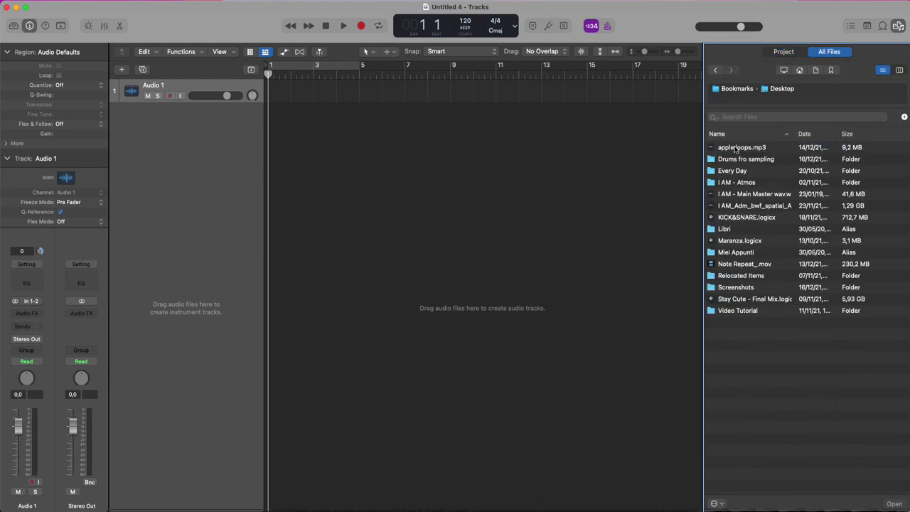
double_click(736, 159)
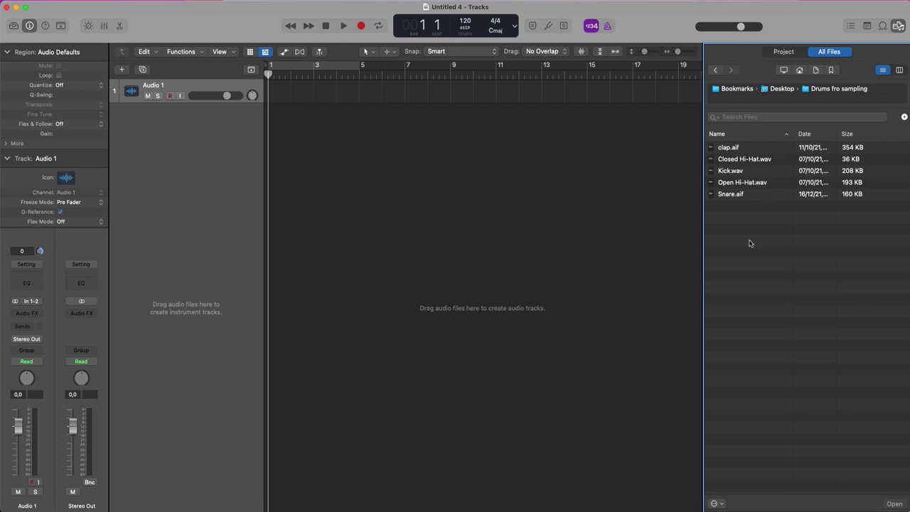
Step: Create a Drum Machine Designer track from all five samples in the Drums fro sampling folder
left_click_drag(762, 220, 749, 147)
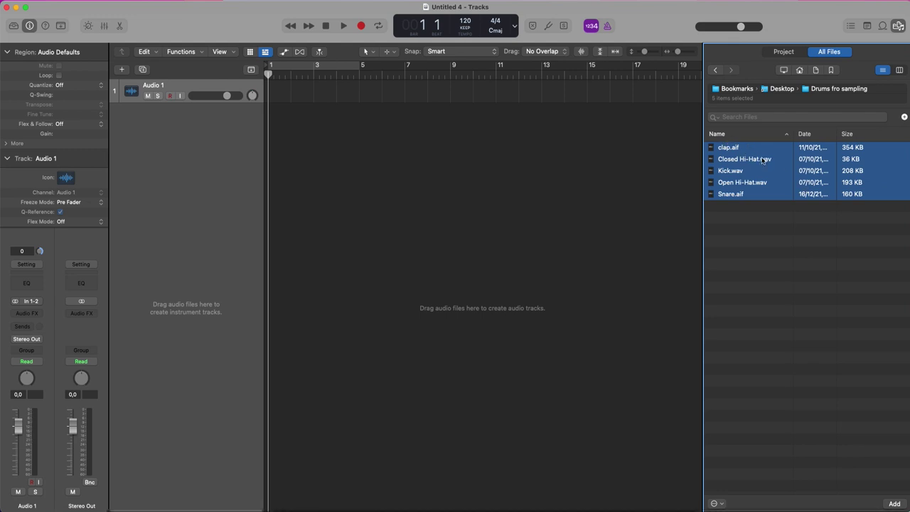
left_click_drag(739, 151, 211, 153)
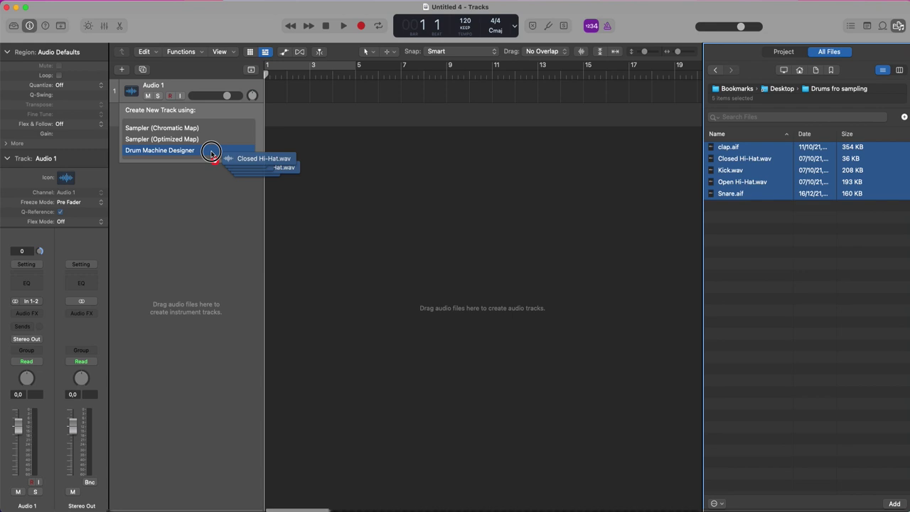
left_click_drag(212, 153, 210, 151)
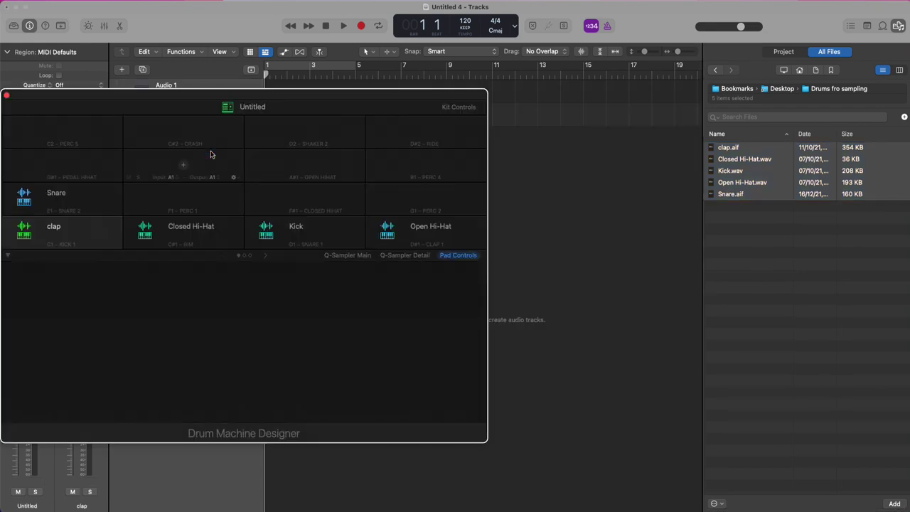
Step: Rearrange the drum pads: Kick on C1, Snare on D1, clap on D#1, Closed Hi-Hat on F#1 and Open Hi-Hat on A#1
left_click_drag(257, 96, 398, 89)
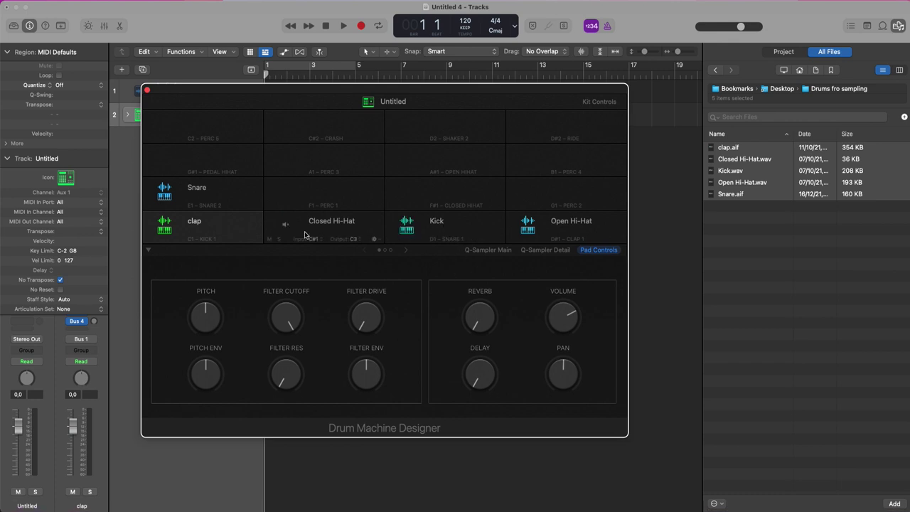
left_click_drag(232, 226, 341, 155)
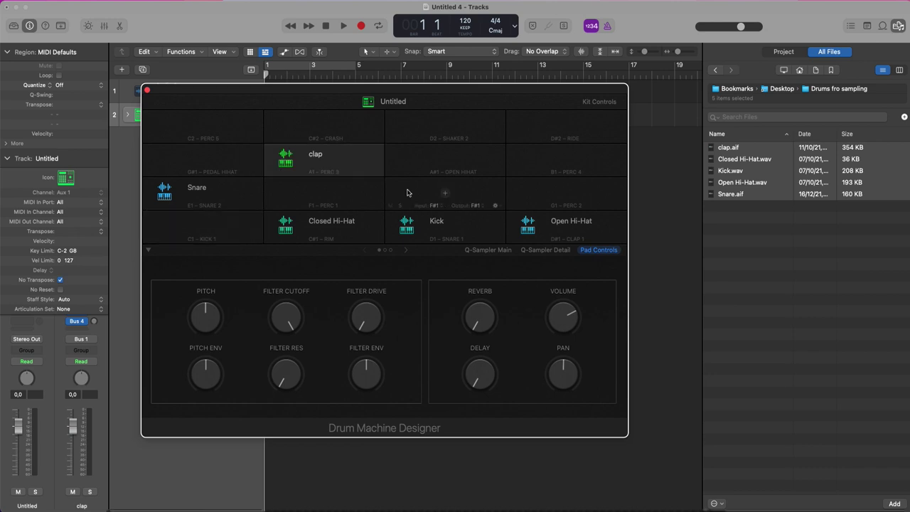
left_click_drag(297, 229, 227, 229)
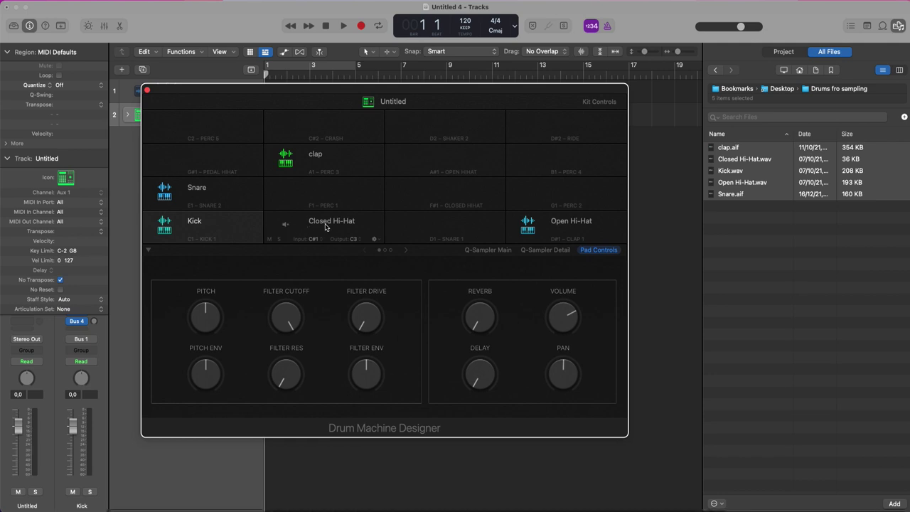
left_click_drag(325, 226, 457, 197)
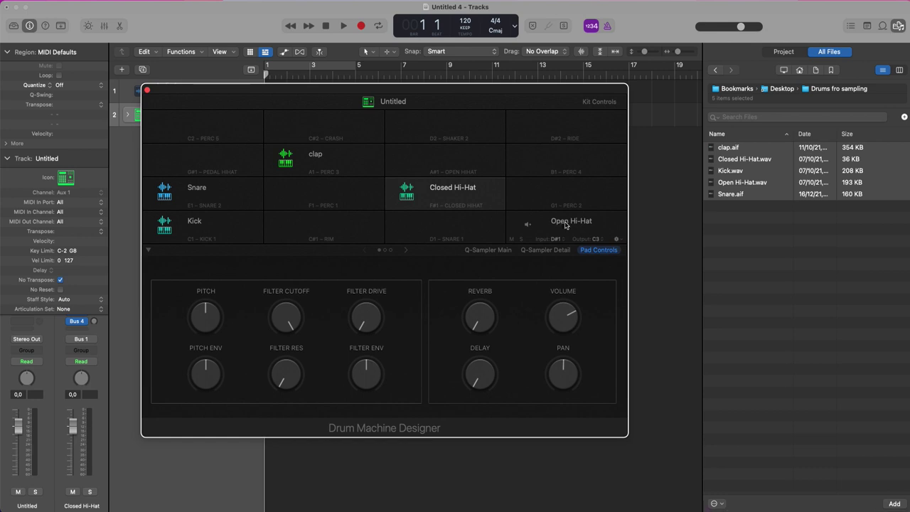
left_click_drag(565, 226, 455, 162)
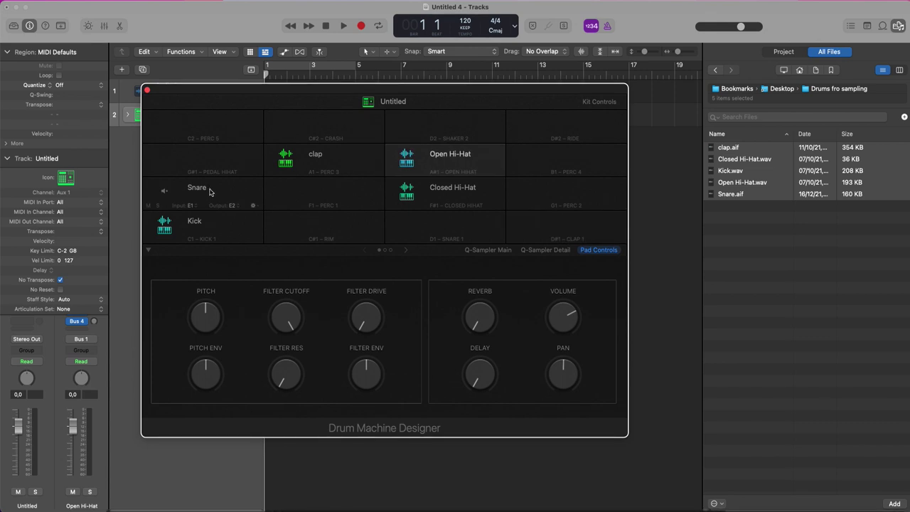
left_click_drag(209, 192, 451, 225)
left_click_drag(329, 154, 563, 226)
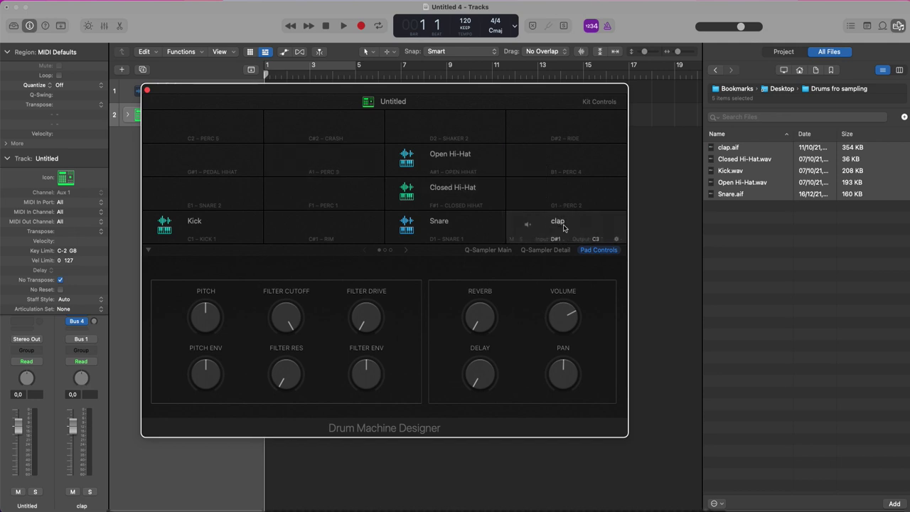
Step: Audition the kick, snare and hi-hat pads with Musical Typing, then close the keyboard and Drum Machine Designer windows
key("super+k")
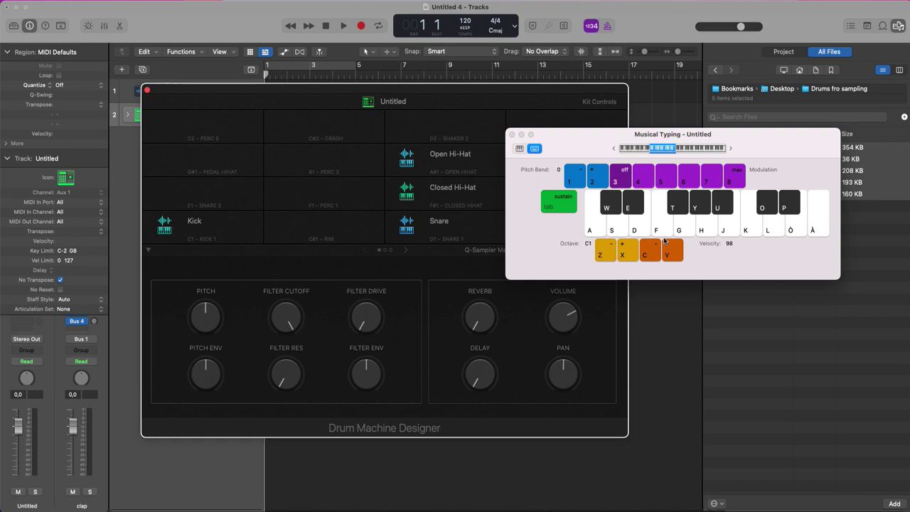
key("a")
key("a")
key("s")
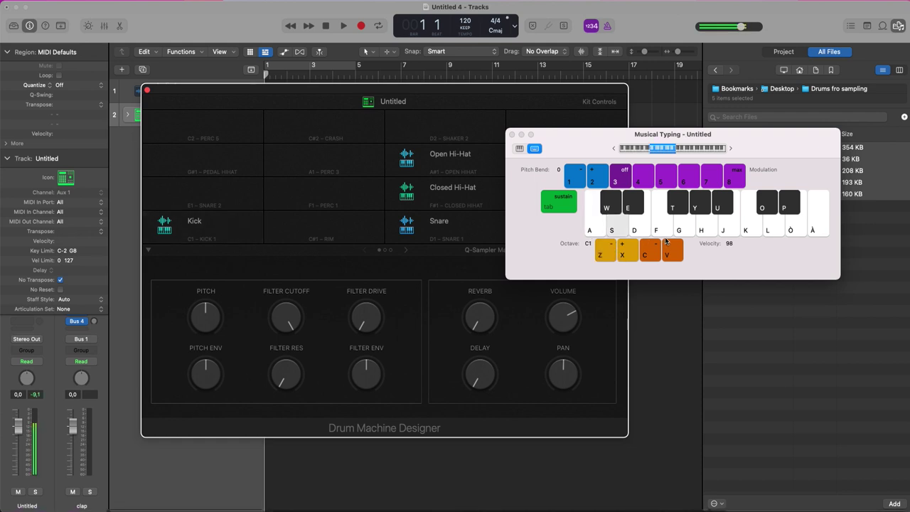
key("a")
key("a")
key("s")
key("a")
key("s")
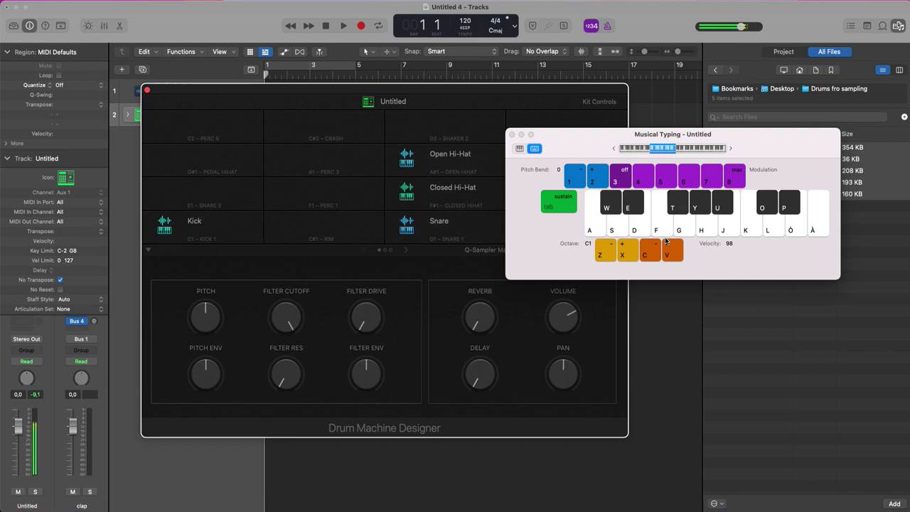
key("t")
key("t")
key("t")
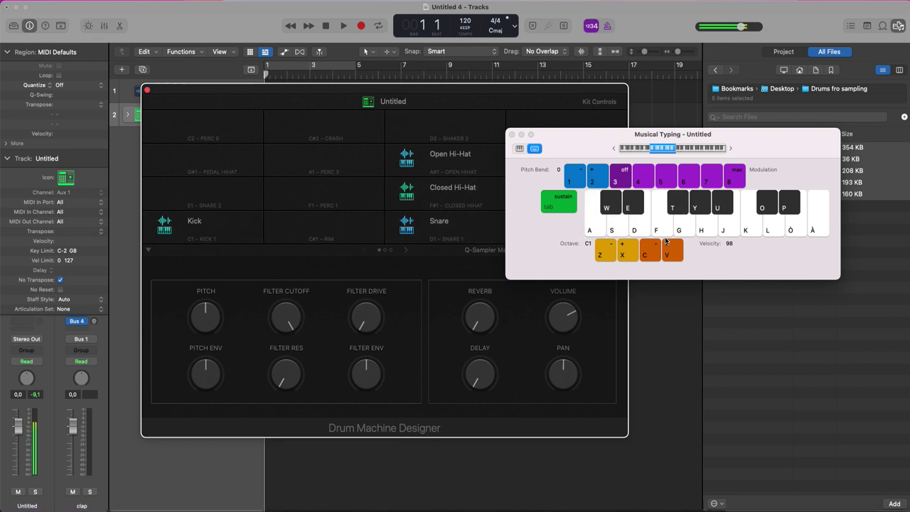
key("y")
key("t")
key("y")
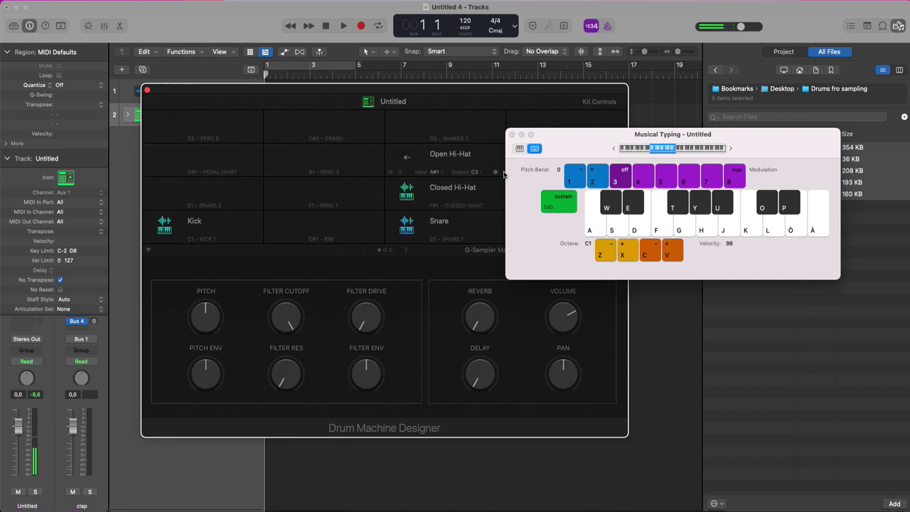
key("u")
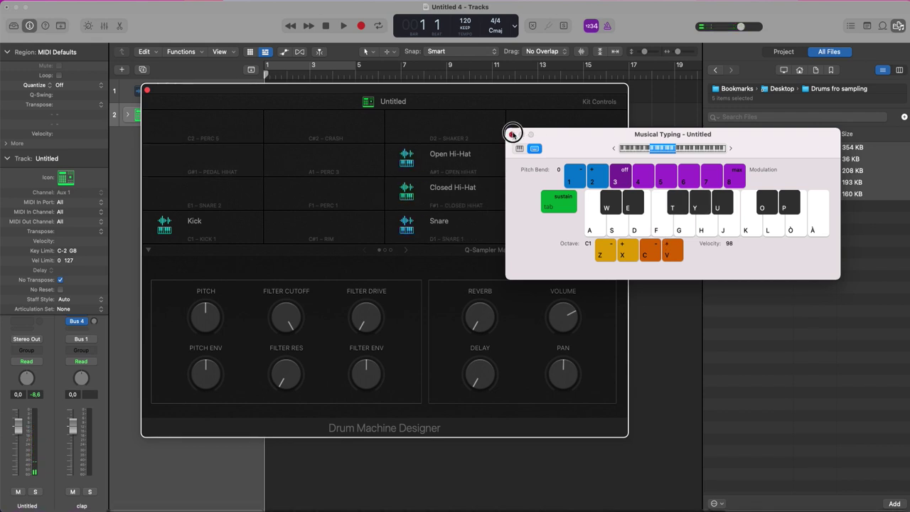
left_click(511, 135)
left_click(148, 90)
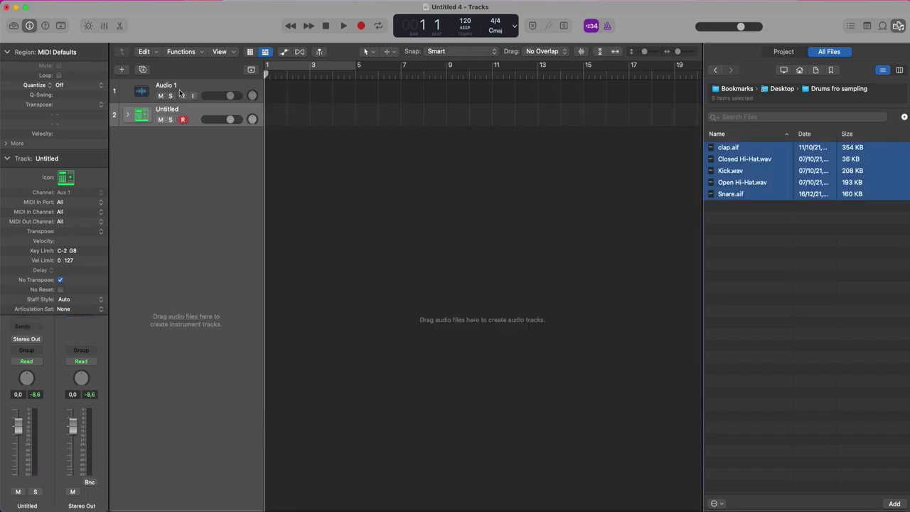
Step: Create a MIDI region at bar 1 of the drum machine track and lengthen it to two bars
right_click(274, 117)
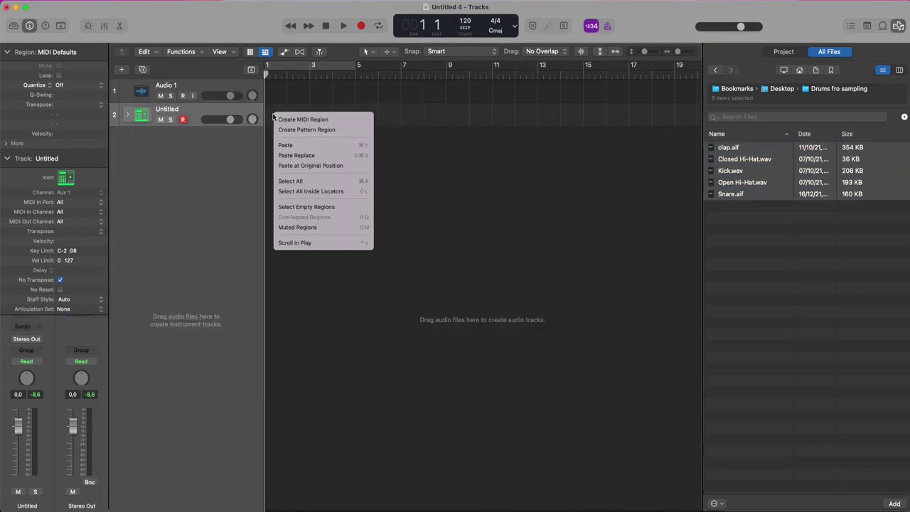
left_click(304, 120)
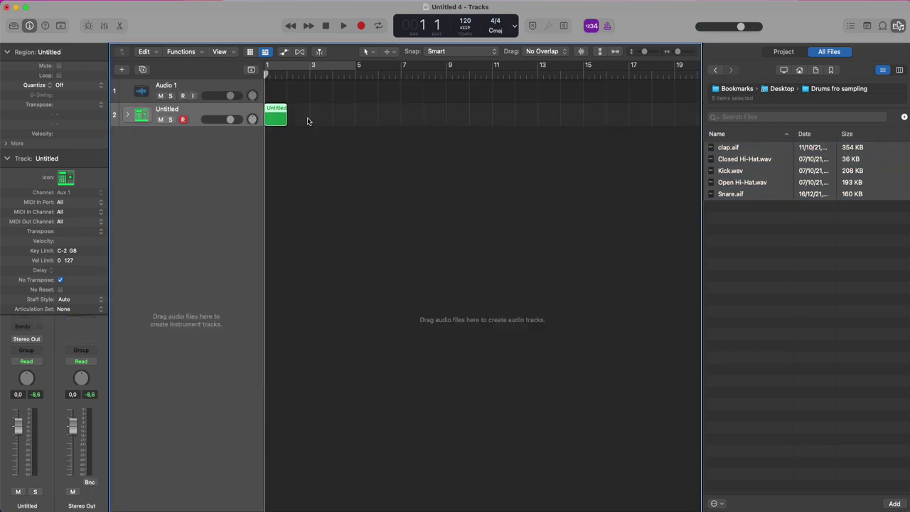
left_click_drag(285, 119, 308, 118)
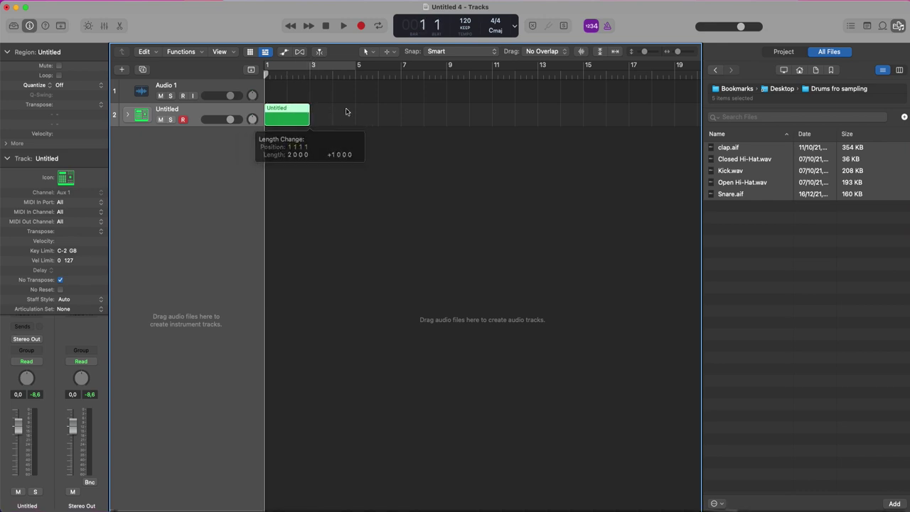
Step: Add the All Drums loop 2-Step Balancing Beat 01 at bar 1 on a new track from the Loop Browser
left_click(881, 26)
left_click(754, 72)
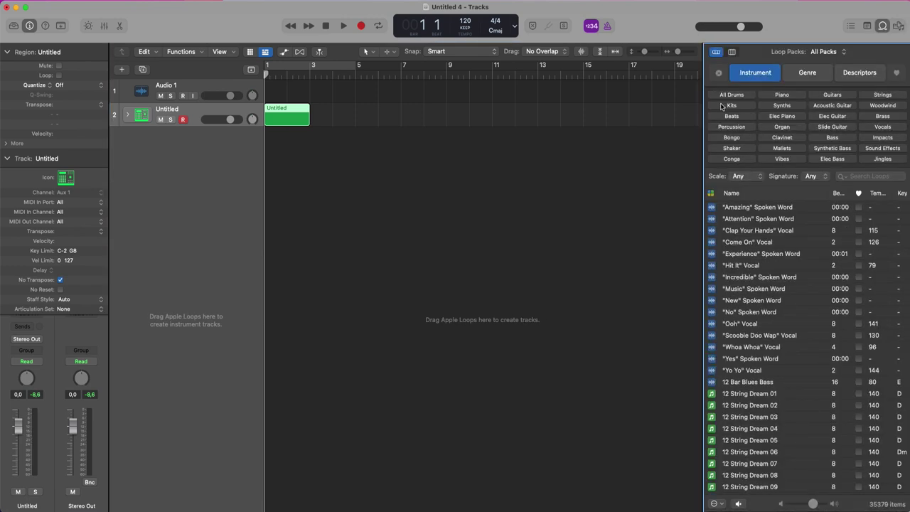
left_click(733, 95)
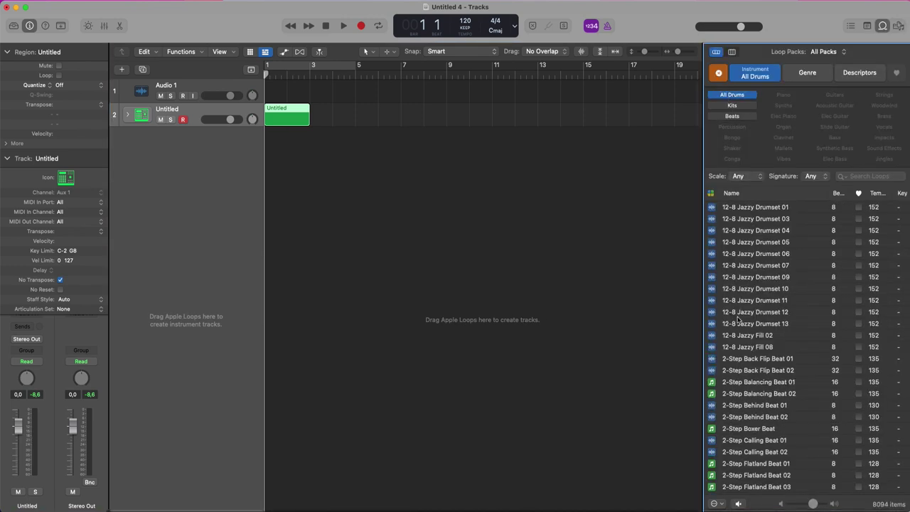
left_click(765, 382)
left_click_drag(766, 382, 271, 185)
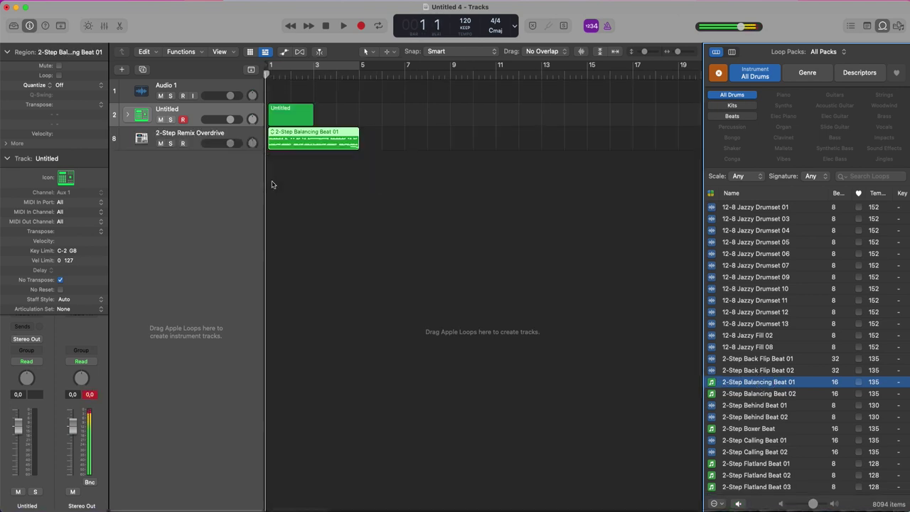
left_click(882, 25)
Step: Replace the empty MIDI region on the drum machine track with the 2-Step Balancing Beat 01 region
left_click(301, 114)
key("Delete")
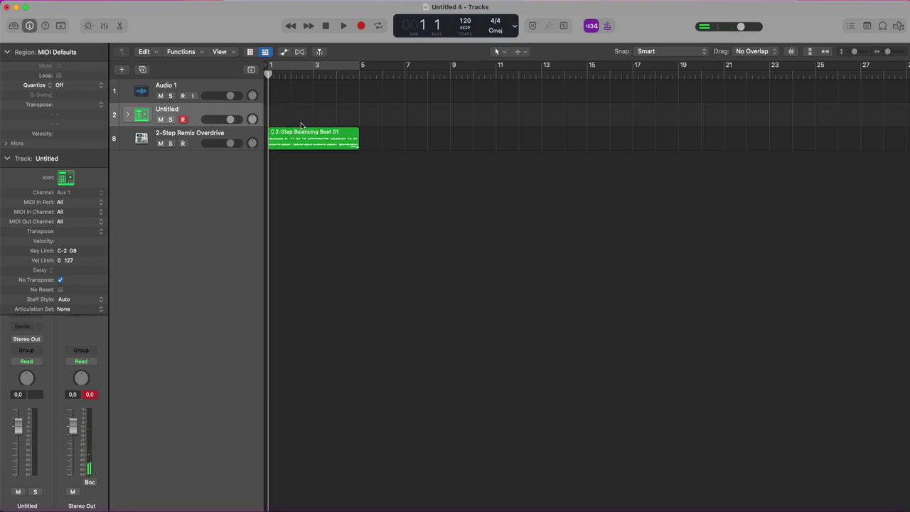
left_click_drag(301, 135, 298, 118)
Step: Play the beat through the custom kit with its Drum Machine Designer window open, and stop playback
key("space")
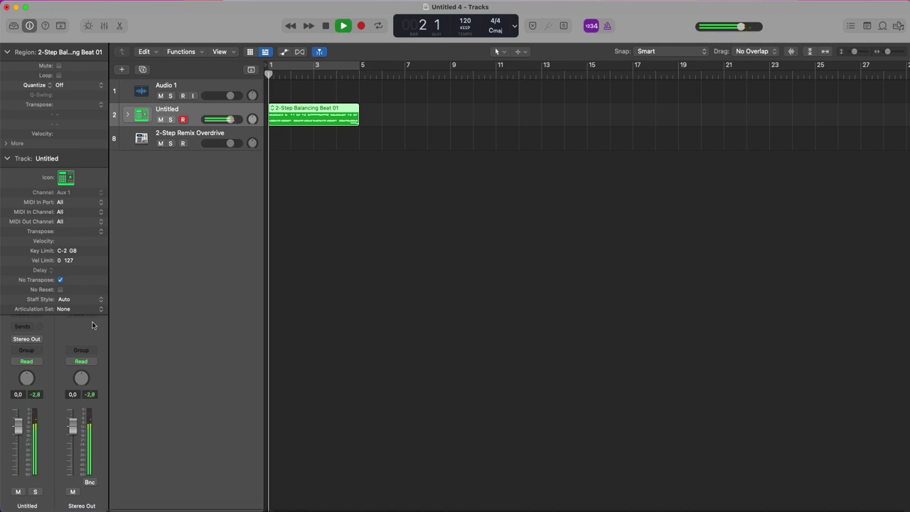
left_click(9, 159)
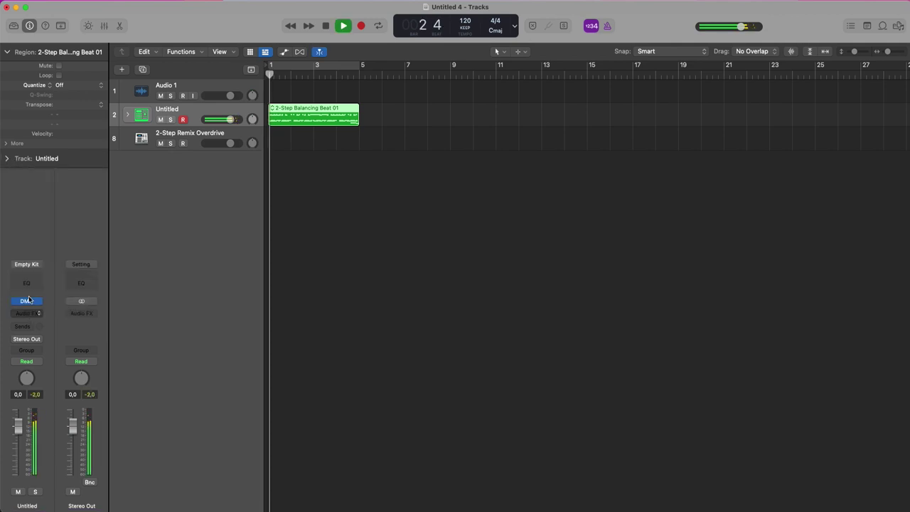
left_click(27, 301)
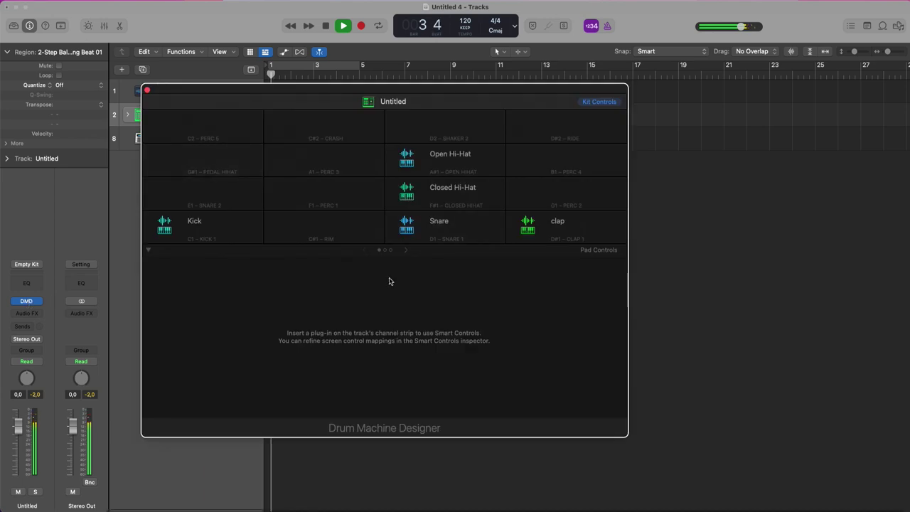
key("space")
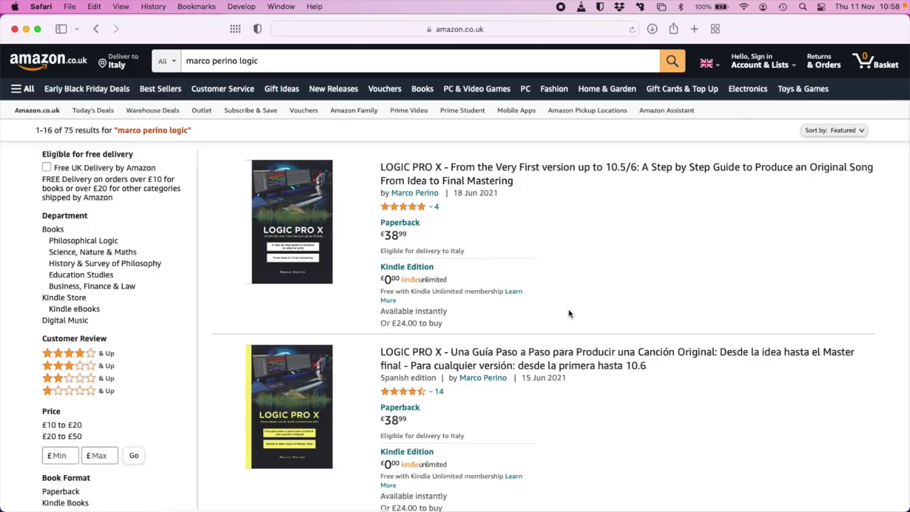
Step: Look through the Logic Pro X book listings in the Amazon search results in Safari
scroll(568, 313, "down", 2)
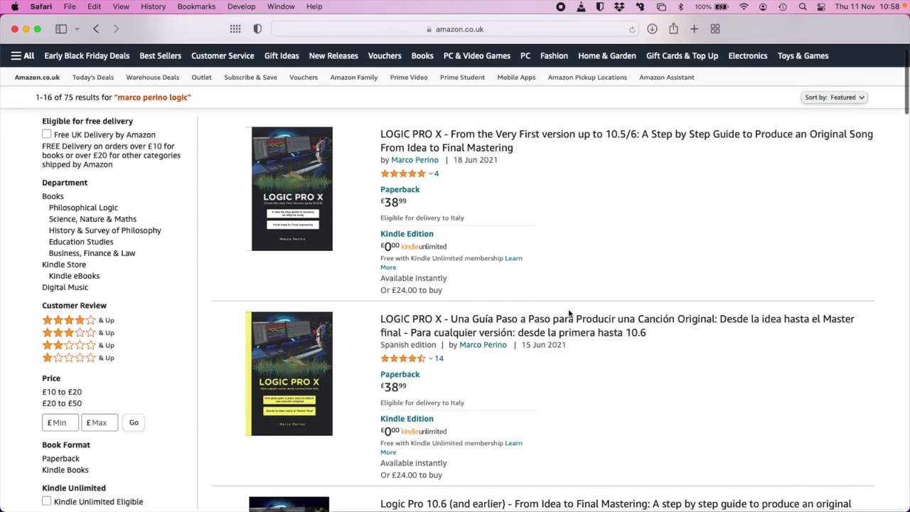
scroll(568, 312, "down", 3)
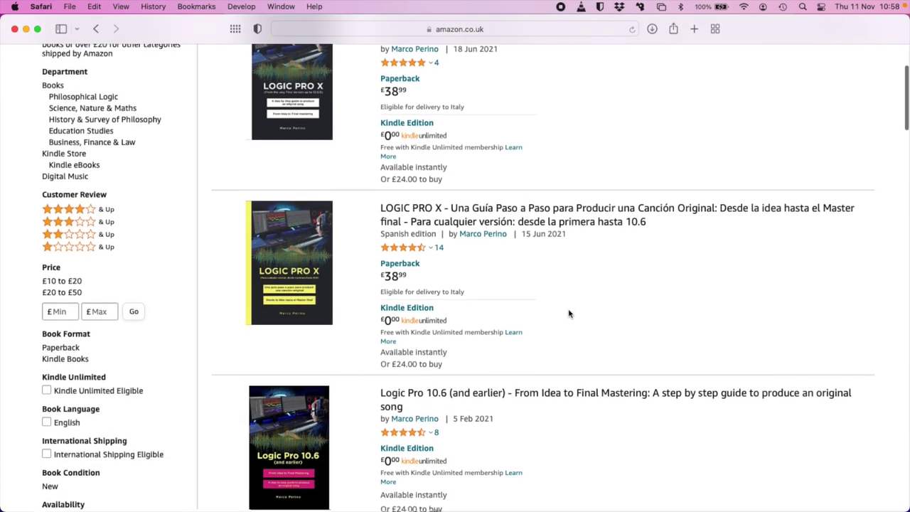
scroll(569, 313, "down", 2)
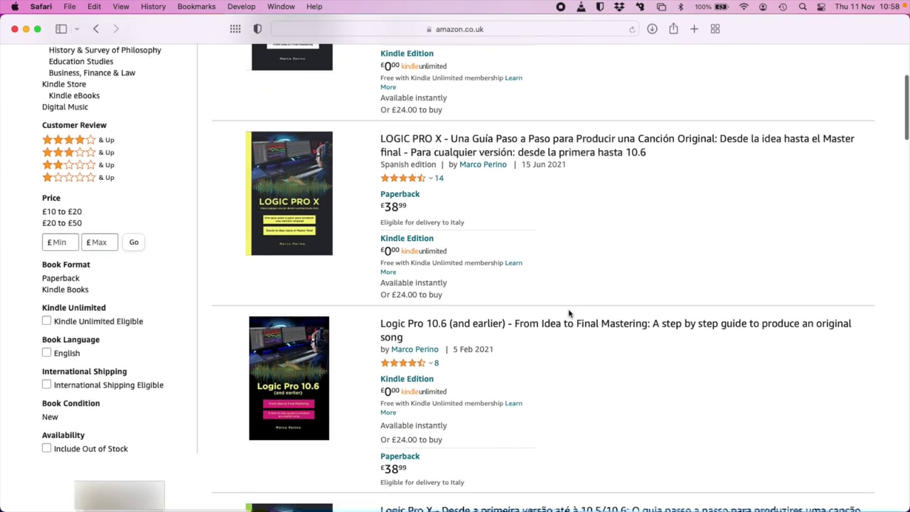
scroll(568, 312, "down", 4)
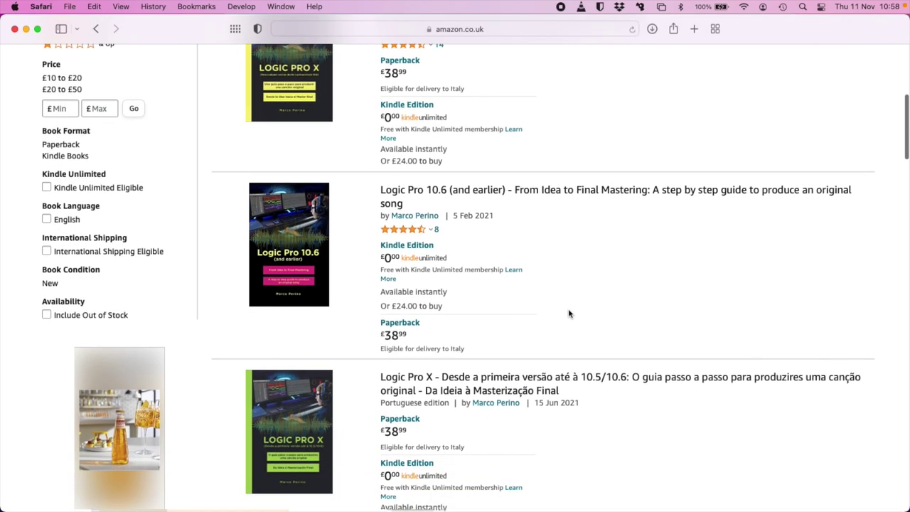
scroll(569, 313, "down", 4)
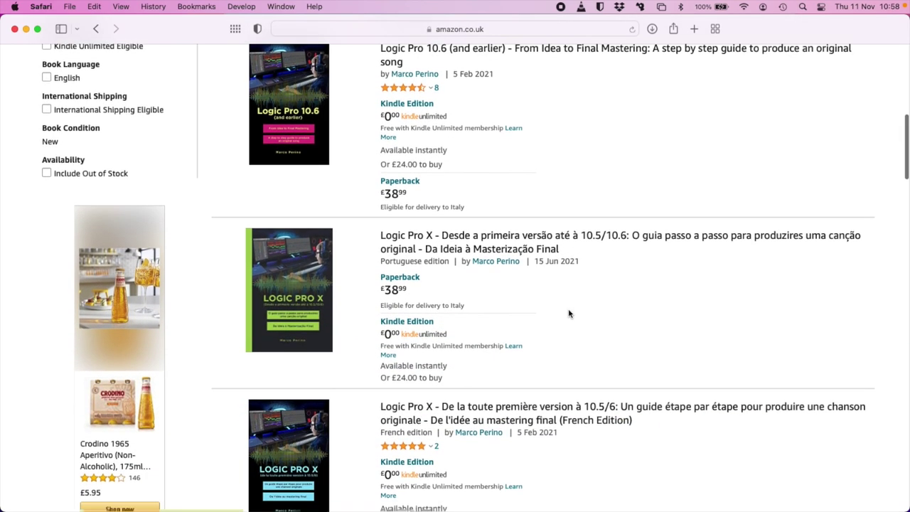
scroll(569, 313, "down", 5)
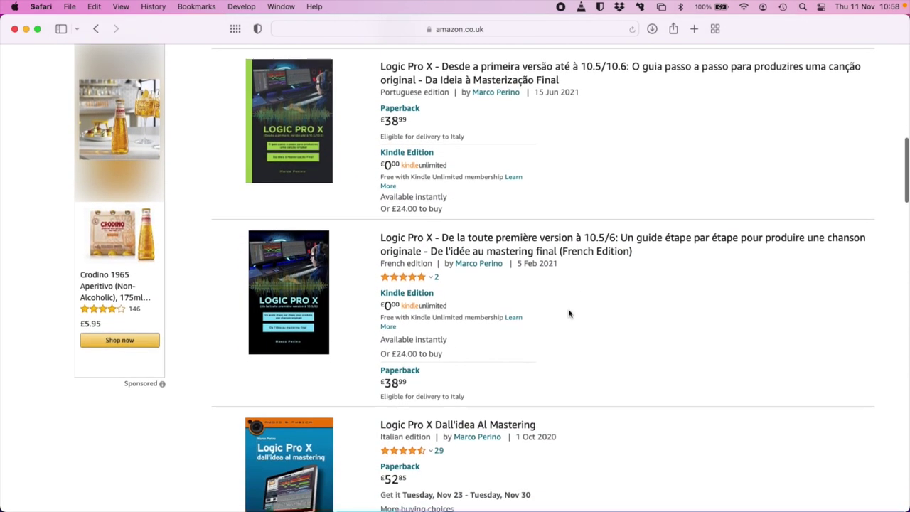
scroll(568, 313, "down", 2)
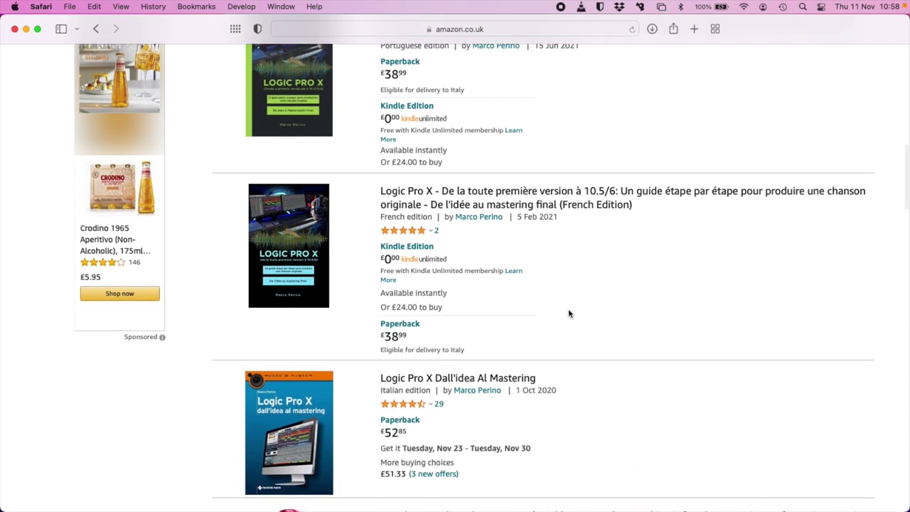